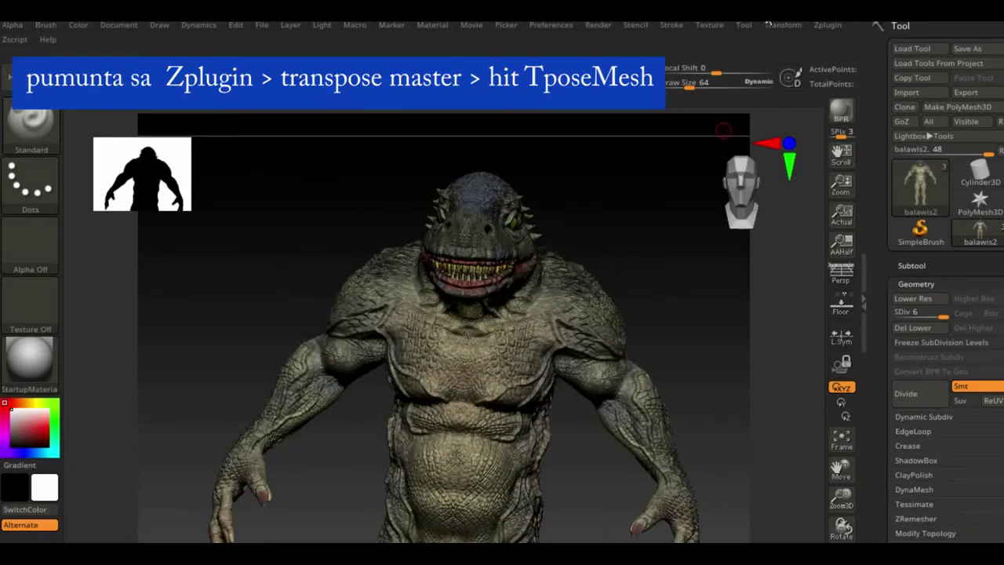
# Generate the low-resolution T-pose mesh with the Transpose Master TPoseMesh plugin
pyautogui.click(828, 24)
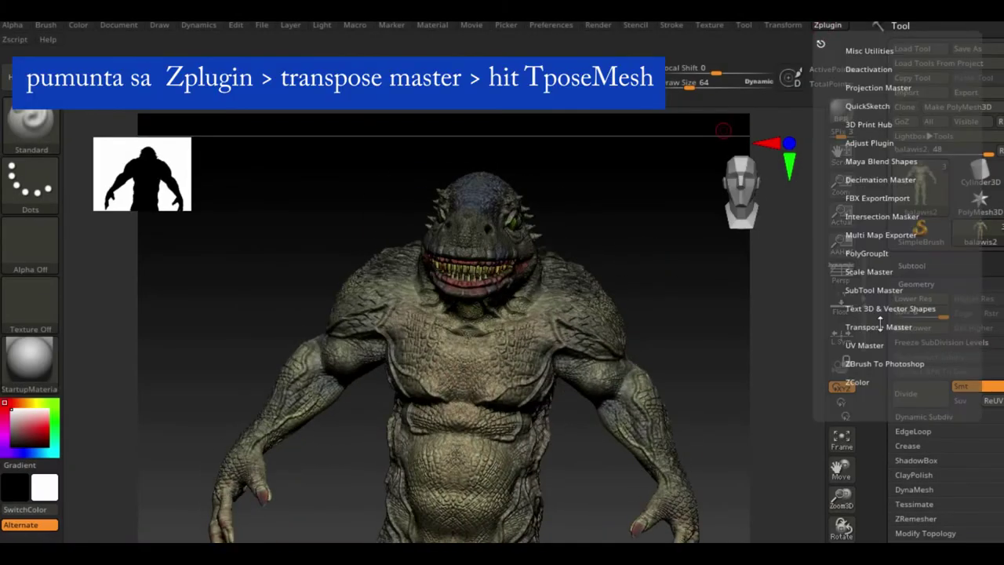
pyautogui.click(873, 324)
pyautogui.click(865, 347)
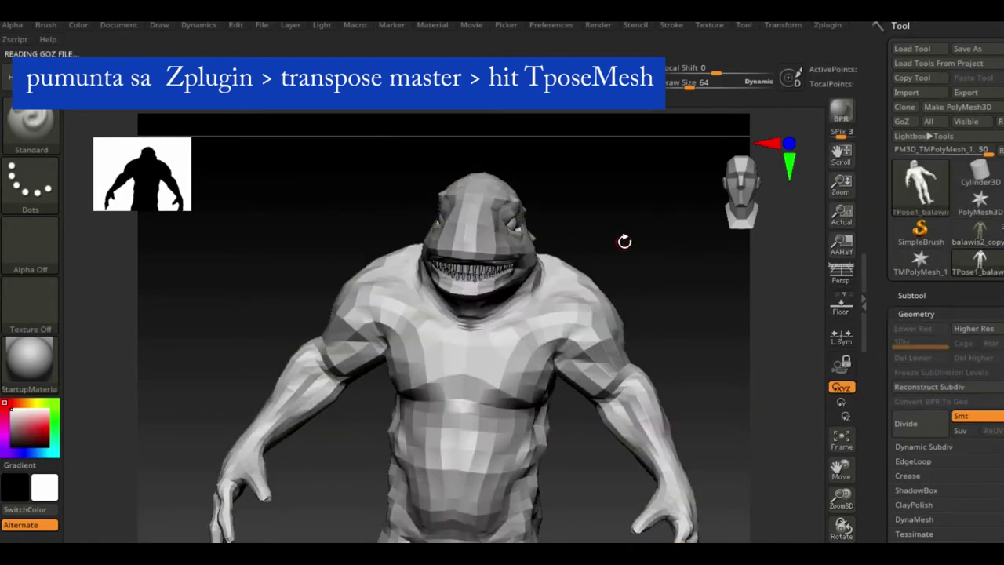
# Lasso-mask the lower body and rotate the upper body forward from a pelvis pivot
pyautogui.press('f')
pyautogui.keyDown('ctrl'); pyautogui.click(31, 122); pyautogui.keyUp('ctrl')
pyautogui.keyDown('ctrl'); pyautogui.moveTo(376, 208); pyautogui.dragTo(553, 415); pyautogui.keyUp('ctrl')
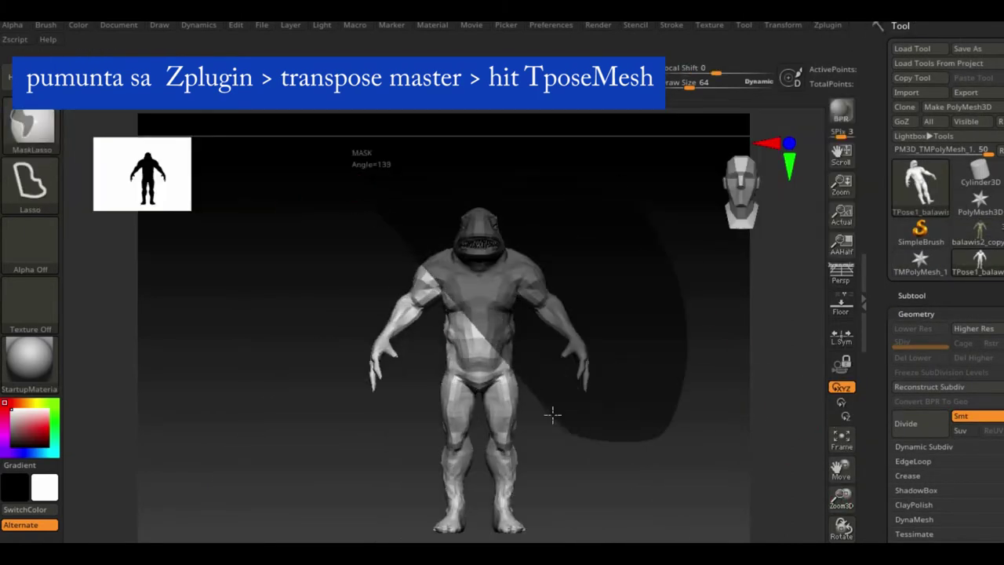
pyautogui.moveTo(596, 329)
pyautogui.mouseDown()
pyautogui.moveTo(677, 300)
pyautogui.moveTo(596, 330)
pyautogui.mouseUp()
pyautogui.press('w')
pyautogui.click(470, 369)
pyautogui.moveTo(539, 345)
pyautogui.mouseDown()
pyautogui.moveTo(532, 381)
pyautogui.moveTo(690, 285)
pyautogui.mouseUp()
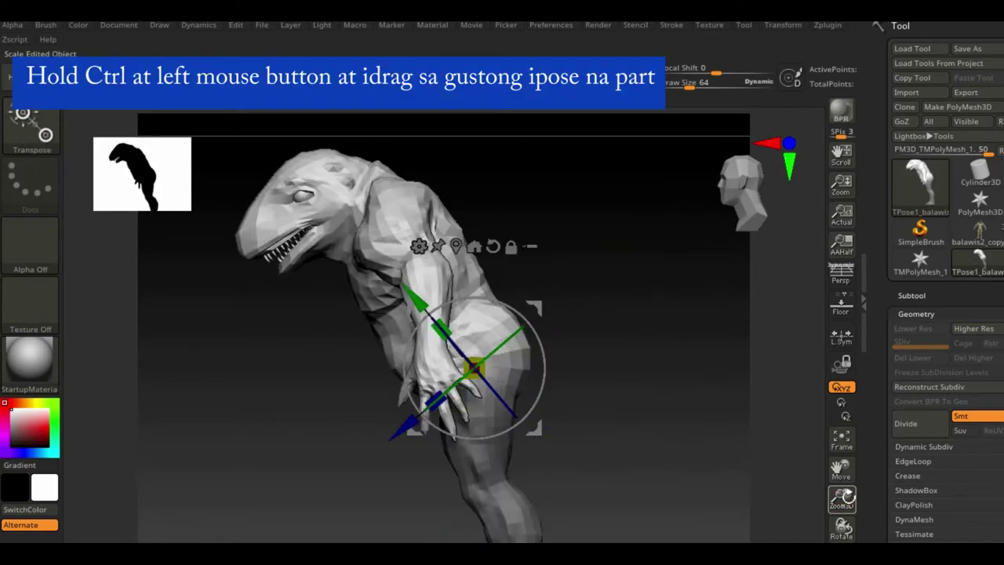
# Invert the mask to free the head and rotate the head upward
pyautogui.keyDown('alt'); pyautogui.moveTo(146, 152); pyautogui.dragTo(224, 246); pyautogui.keyUp('alt')
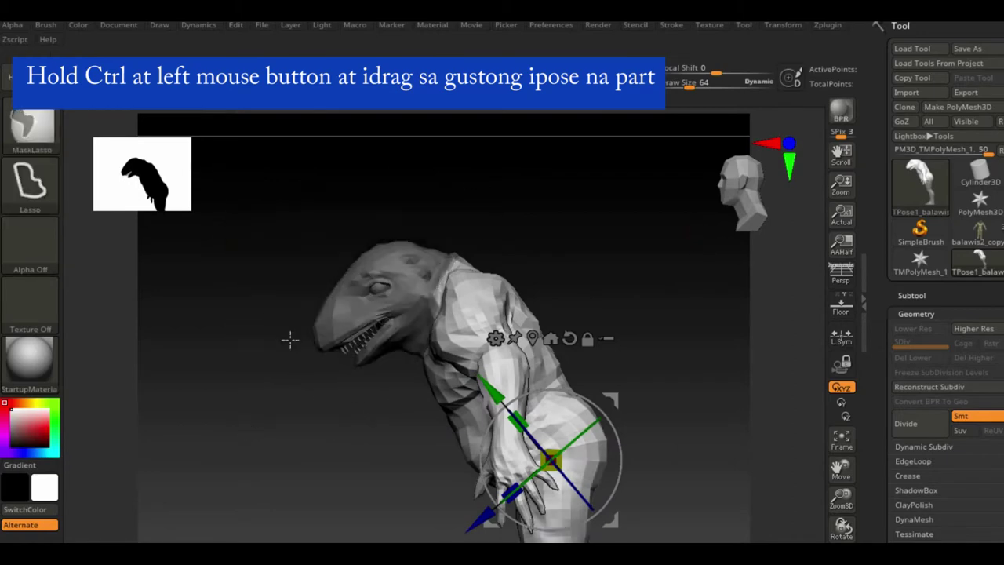
pyautogui.moveTo(290, 339); pyautogui.dragTo(359, 150)
pyautogui.keyDown('ctrl'); pyautogui.click(347, 347); pyautogui.keyUp('ctrl')
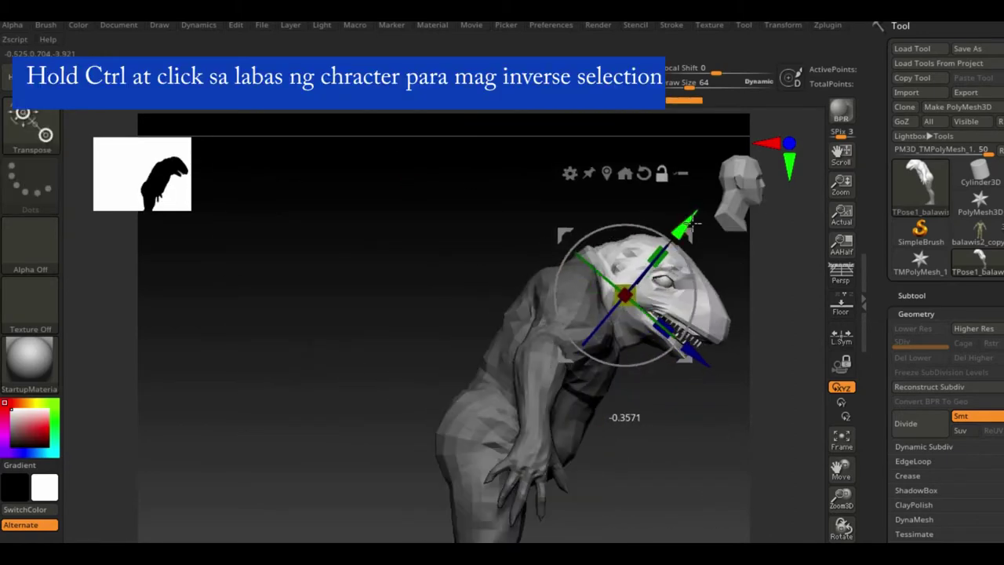
pyautogui.moveTo(700, 293)
pyautogui.mouseDown()
pyautogui.moveTo(745, 330)
pyautogui.moveTo(612, 455)
pyautogui.moveTo(739, 367)
pyautogui.moveTo(701, 358)
pyautogui.mouseUp()
# Clear the mask and pull the lower jaw downward with an enlarged Move brush
pyautogui.press('q')
pyautogui.keyDown('ctrl'); pyautogui.click(701, 358); pyautogui.keyUp('ctrl')
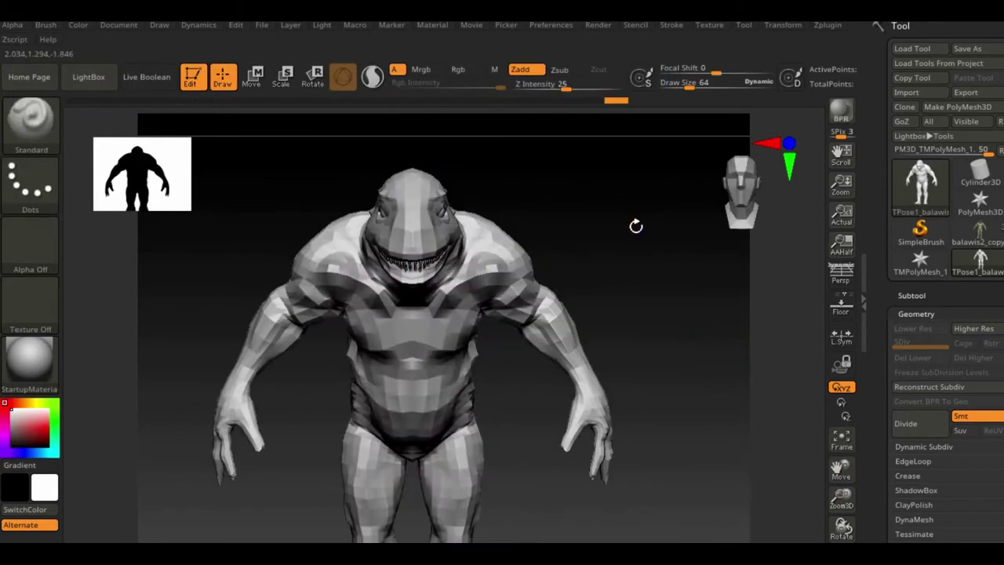
pyautogui.moveTo(636, 225)
pyautogui.mouseDown()
pyautogui.moveTo(572, 225)
pyautogui.moveTo(377, 358)
pyautogui.mouseUp()
pyautogui.press('b')
pyautogui.press('m')
pyautogui.press('v')
pyautogui.press('space')
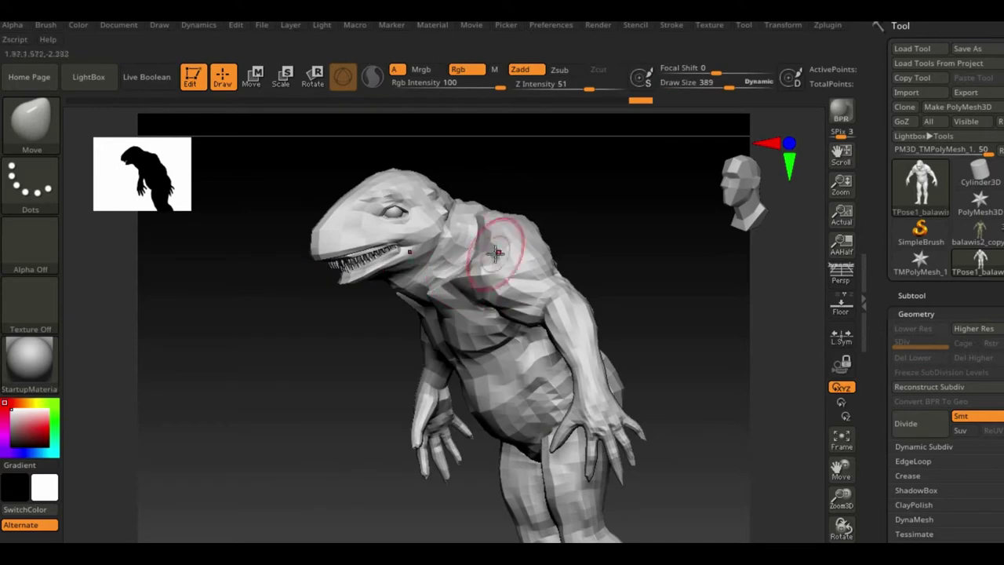
pyautogui.moveTo(478, 248); pyautogui.dragTo(668, 233)
# Mask everything except the head and push the head forward and down
pyautogui.keyDown('shift'); pyautogui.moveTo(514, 251); pyautogui.dragTo(668, 228); pyautogui.keyUp('shift')
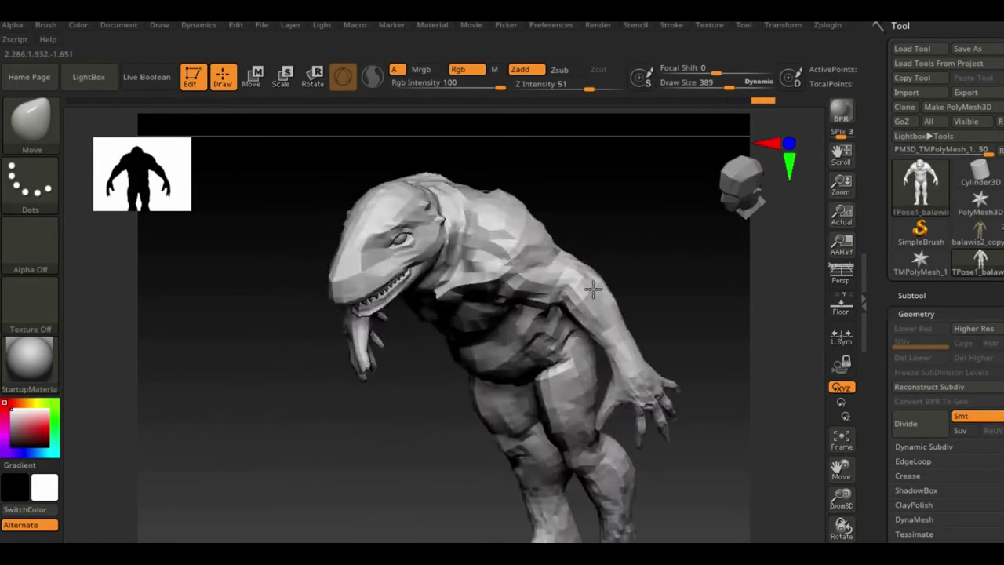
pyautogui.keyDown('ctrl'); pyautogui.moveTo(555, 511); pyautogui.dragTo(667, 291); pyautogui.keyUp('ctrl')
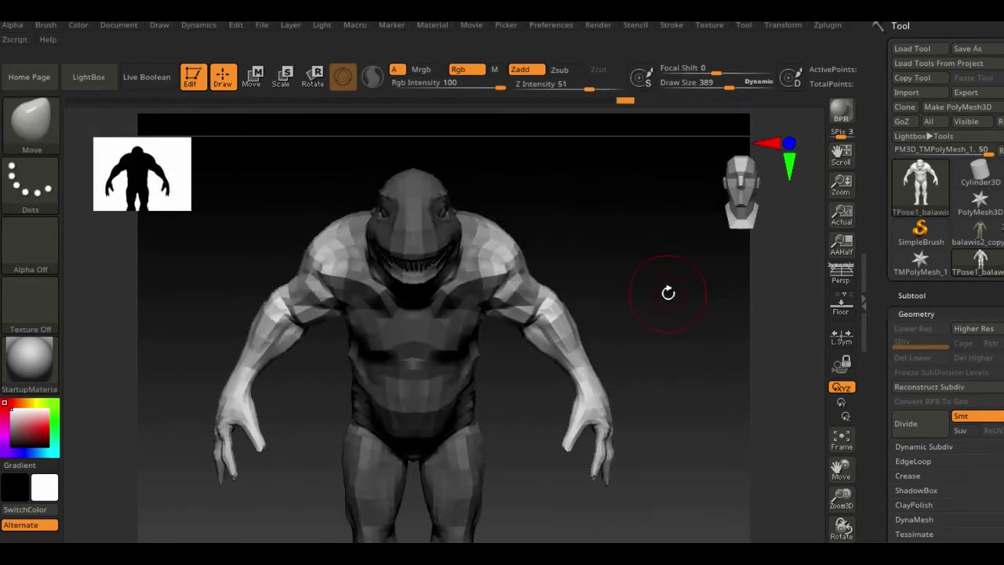
pyautogui.press('w')
pyautogui.moveTo(518, 183); pyautogui.dragTo(397, 312)
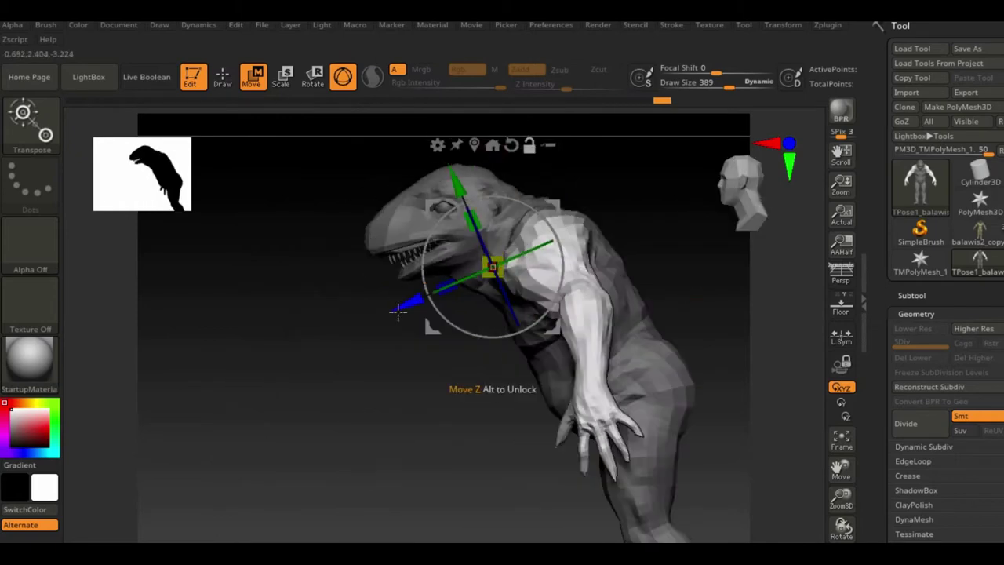
pyautogui.moveTo(511, 154); pyautogui.dragTo(549, 180)
pyautogui.moveTo(596, 235)
pyautogui.mouseDown()
pyautogui.moveTo(492, 261)
pyautogui.moveTo(465, 393)
pyautogui.mouseUp()
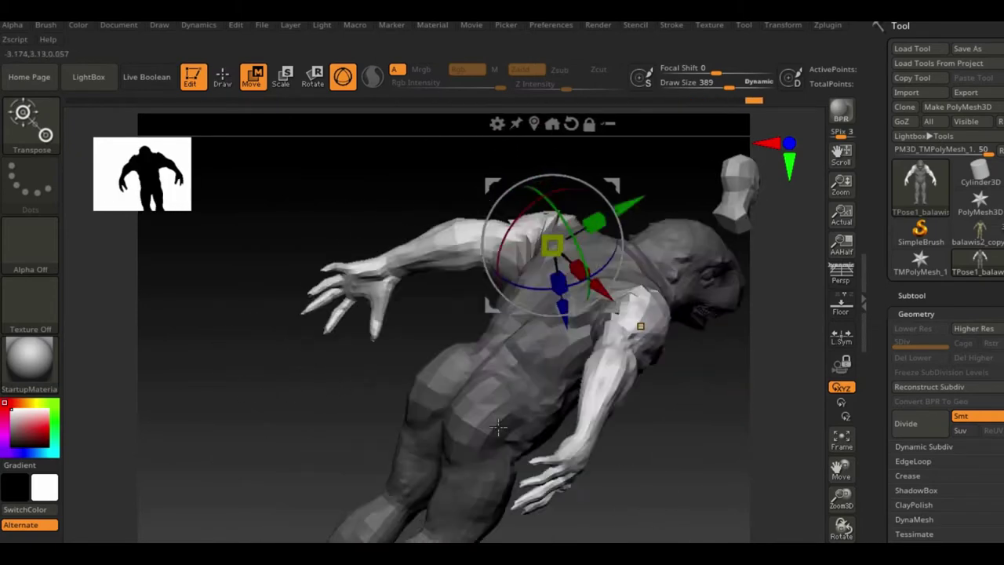
pyautogui.moveTo(600, 321); pyautogui.dragTo(615, 339)
# Check the pose from front and side, then invert the mask to free the lower body
pyautogui.moveTo(305, 415); pyautogui.dragTo(205, 396)
pyautogui.moveTo(706, 455)
pyautogui.mouseDown()
pyautogui.moveTo(677, 421)
pyautogui.moveTo(667, 430)
pyautogui.moveTo(594, 346)
pyautogui.mouseUp()
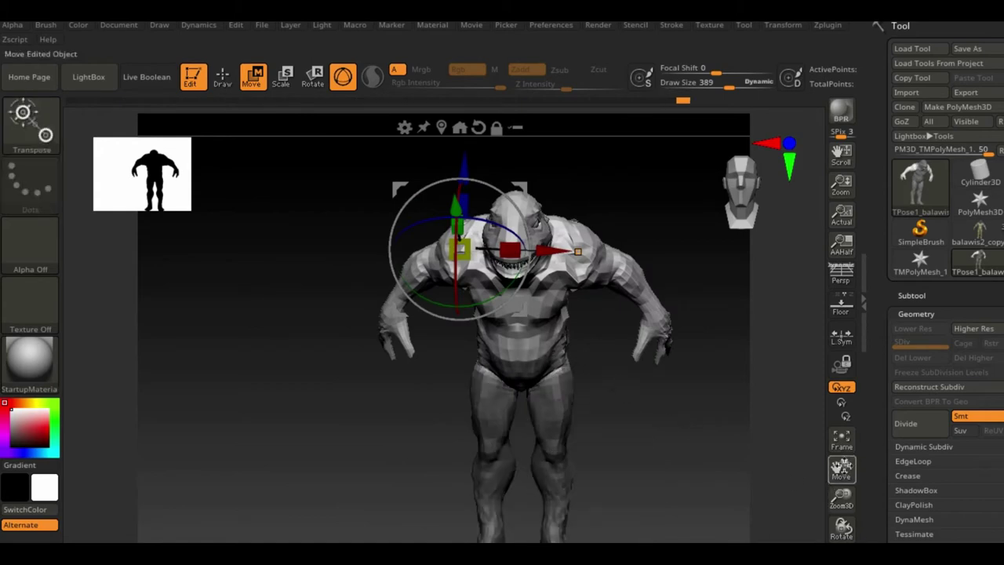
pyautogui.moveTo(612, 463); pyautogui.dragTo(676, 413)
pyautogui.moveTo(594, 331)
pyautogui.mouseDown()
pyautogui.moveTo(681, 385)
pyautogui.moveTo(650, 381)
pyautogui.moveTo(822, 455)
pyautogui.moveTo(457, 384)
pyautogui.mouseUp()
pyautogui.keyDown('ctrl'); pyautogui.click(457, 385); pyautogui.keyUp('ctrl')
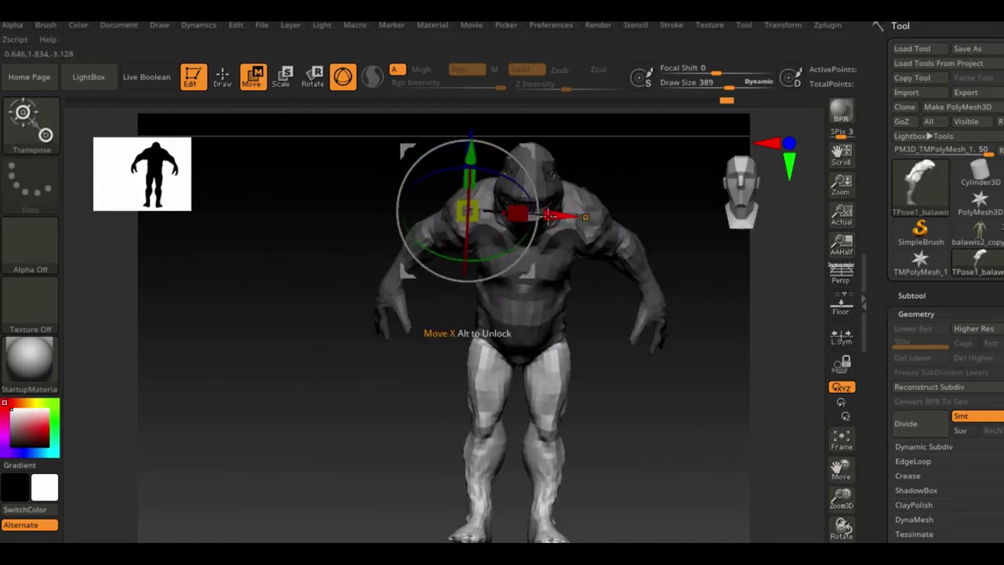
pyautogui.moveTo(596, 347)
pyautogui.mouseDown()
pyautogui.moveTo(481, 383)
pyautogui.moveTo(486, 326)
pyautogui.moveTo(512, 267)
pyautogui.mouseUp()
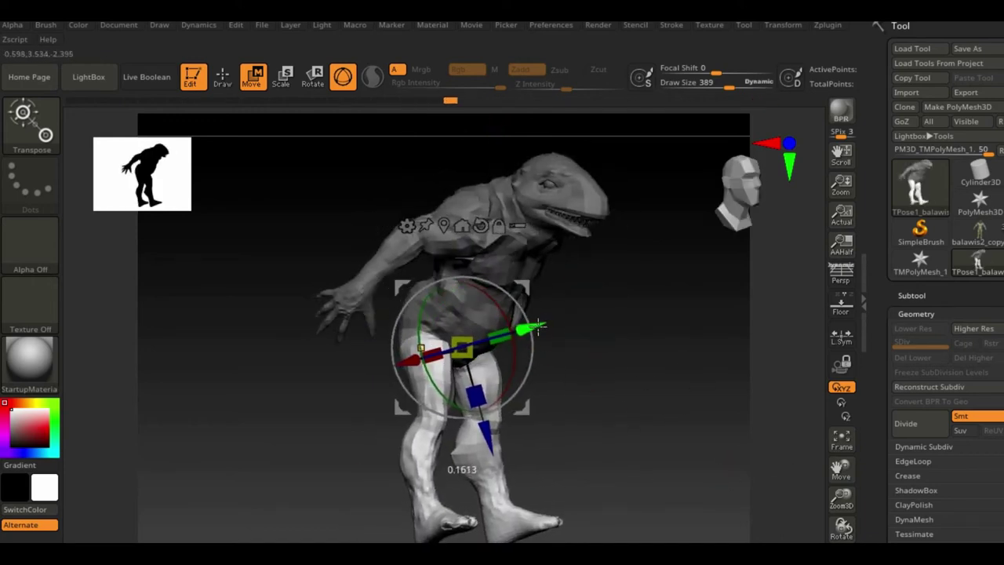
# Bend the upper body further forward and inspect the crouch from all sides
pyautogui.moveTo(538, 326); pyautogui.dragTo(474, 443)
pyautogui.press('q')
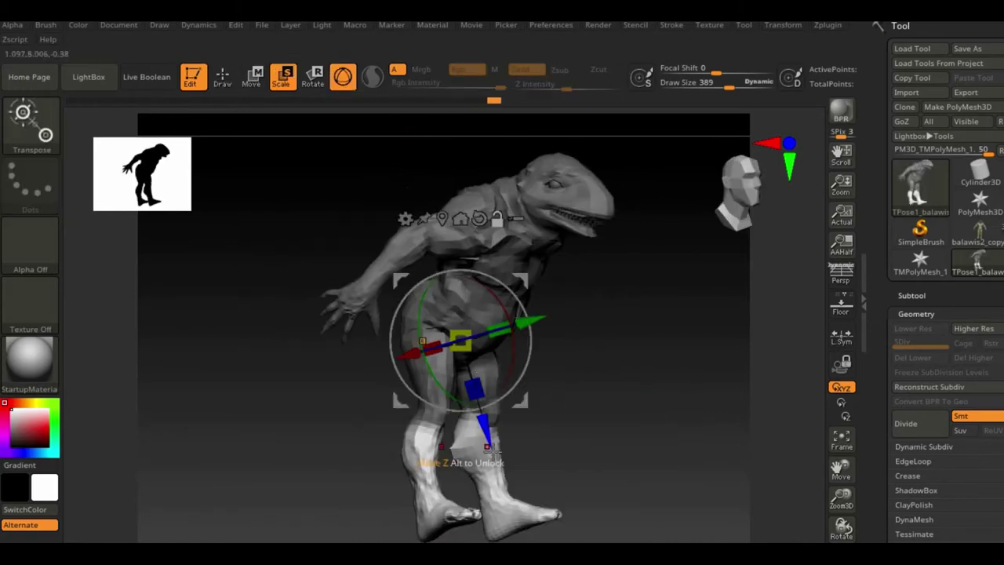
pyautogui.moveTo(536, 425)
pyautogui.mouseDown()
pyautogui.moveTo(635, 432)
pyautogui.moveTo(654, 399)
pyautogui.moveTo(724, 388)
pyautogui.moveTo(693, 402)
pyautogui.mouseUp()
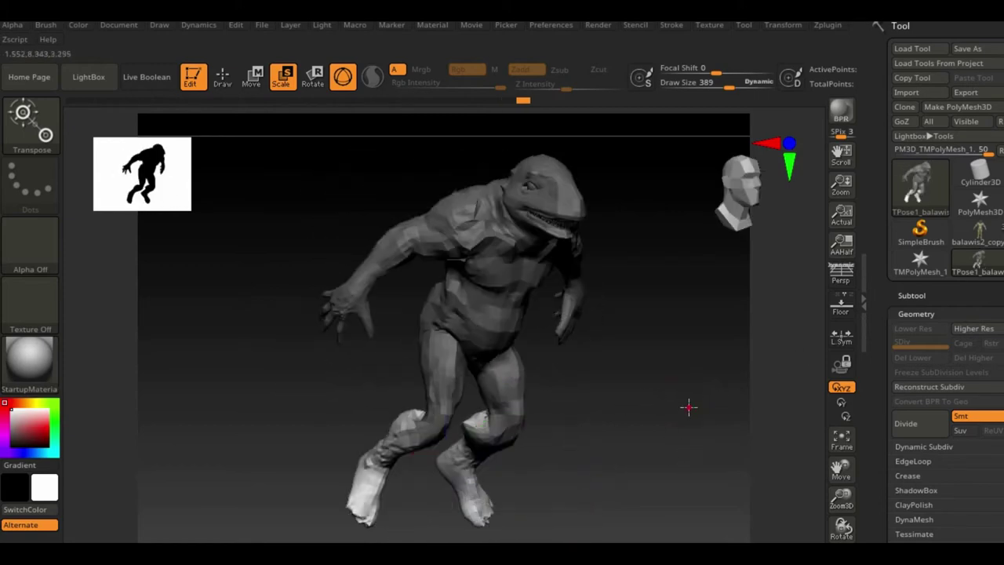
pyautogui.moveTo(430, 432)
pyautogui.mouseDown()
pyautogui.moveTo(629, 419)
pyautogui.moveTo(282, 444)
pyautogui.moveTo(329, 493)
pyautogui.moveTo(541, 462)
pyautogui.moveTo(688, 377)
pyautogui.moveTo(728, 450)
pyautogui.moveTo(670, 426)
pyautogui.moveTo(549, 467)
pyautogui.moveTo(668, 448)
pyautogui.moveTo(558, 490)
pyautogui.mouseUp()
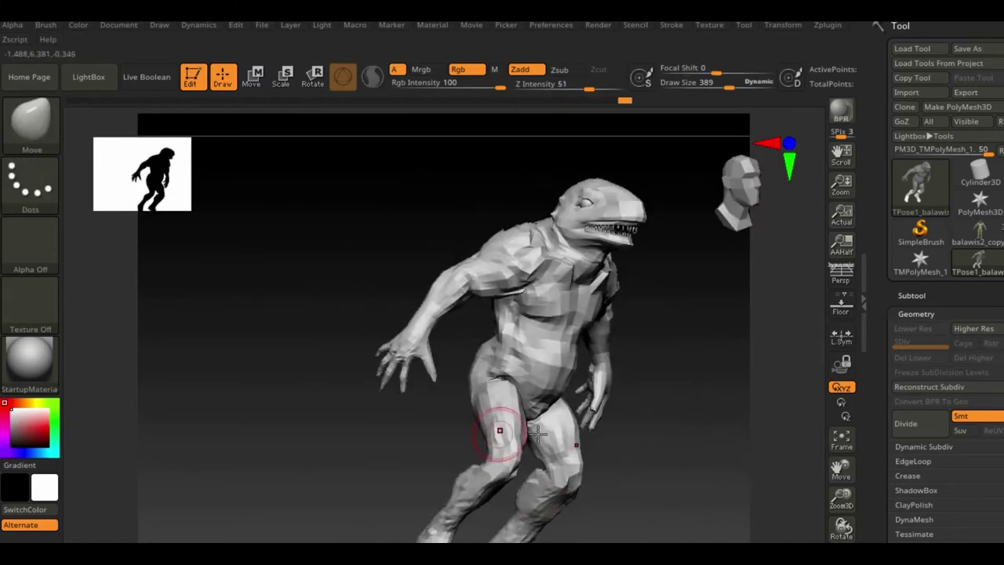
pyautogui.moveTo(537, 433)
pyautogui.mouseDown()
pyautogui.moveTo(661, 460)
pyautogui.moveTo(667, 478)
pyautogui.moveTo(683, 447)
pyautogui.moveTo(704, 472)
pyautogui.moveTo(553, 404)
pyautogui.mouseUp()
# Mask the body leaving the legs free and rotate the legs into a bent position
pyautogui.keyDown('alt'); pyautogui.moveTo(634, 436); pyautogui.dragTo(549, 439); pyautogui.keyUp('alt')
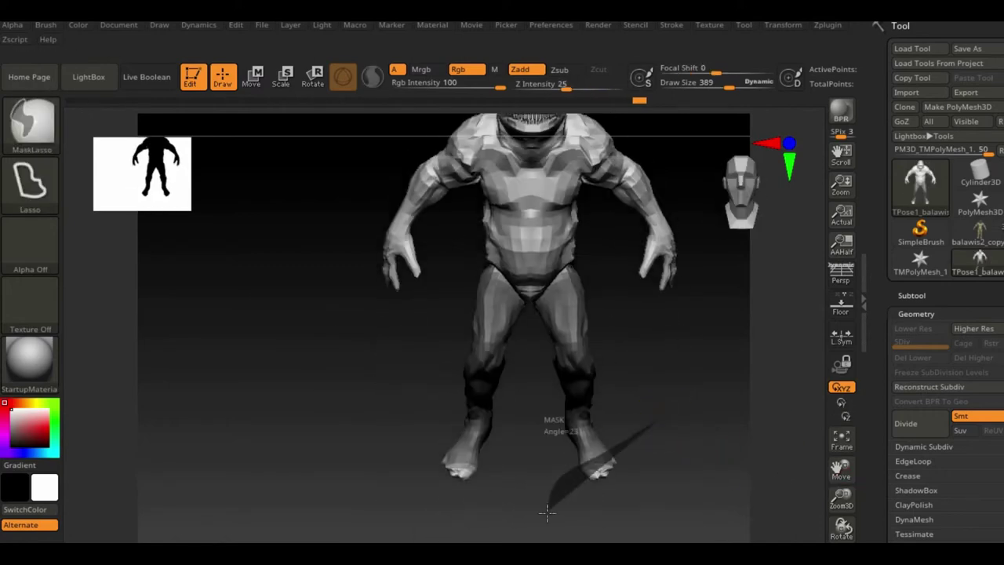
pyautogui.keyDown('ctrl'); pyautogui.moveTo(520, 482); pyautogui.dragTo(728, 421); pyautogui.keyUp('ctrl')
pyautogui.press('w')
pyautogui.moveTo(672, 437); pyautogui.dragTo(579, 378)
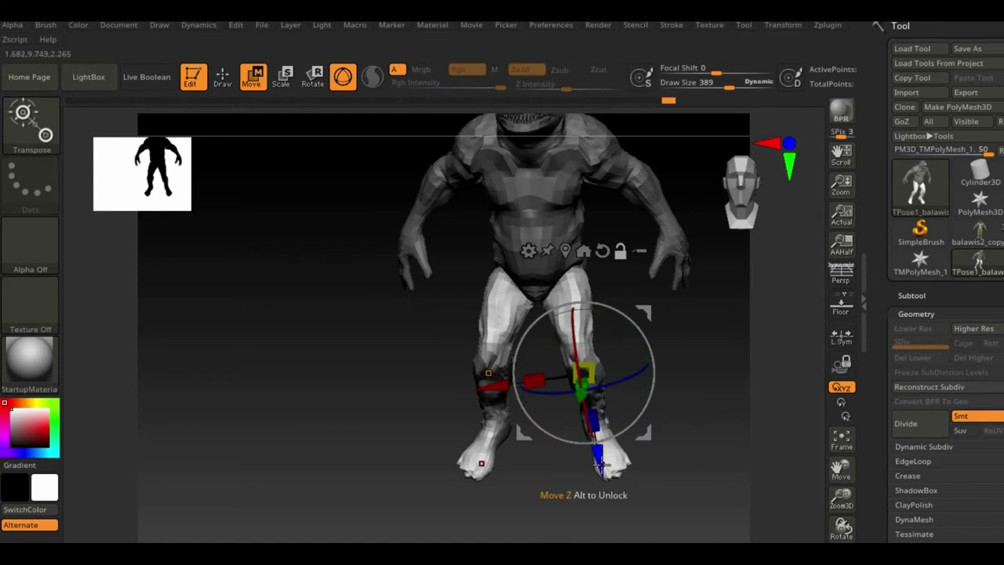
pyautogui.moveTo(600, 464); pyautogui.dragTo(528, 338)
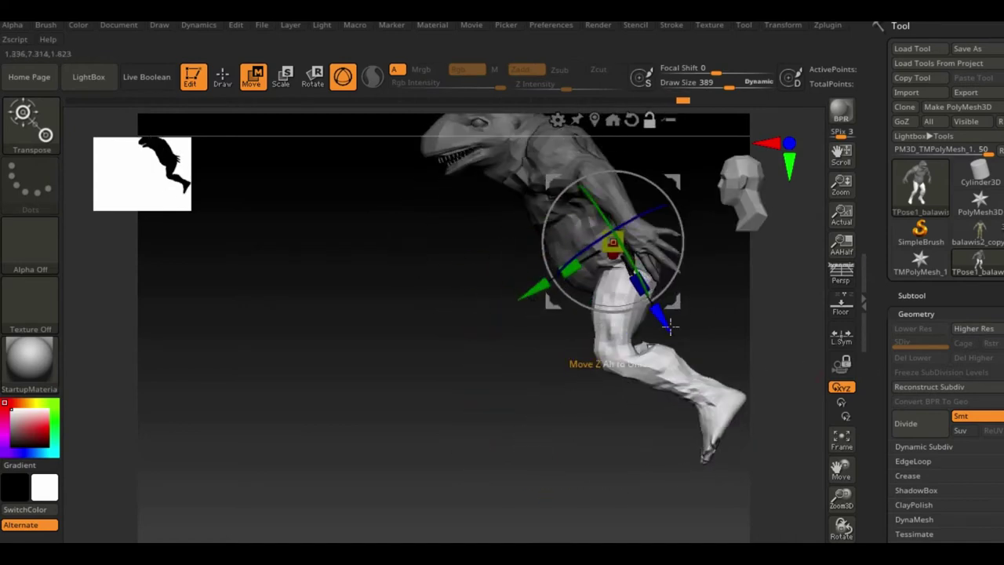
pyautogui.moveTo(502, 470)
pyautogui.keyDown('shift'); pyautogui.mouseDown()
pyautogui.moveTo(459, 477)
pyautogui.moveTo(468, 432)
pyautogui.moveTo(644, 457)
pyautogui.moveTo(608, 467)
pyautogui.moveTo(645, 408)
pyautogui.moveTo(578, 446)
pyautogui.moveTo(392, 308)
pyautogui.moveTo(636, 410)
pyautogui.moveTo(336, 419)
pyautogui.moveTo(669, 400)
pyautogui.moveTo(596, 403)
pyautogui.mouseUp(); pyautogui.keyUp('shift')
pyautogui.click(224, 76)
# Rotate the foot so the legs settle into a planted, wide crouch
pyautogui.moveTo(353, 439); pyautogui.dragTo(430, 448)
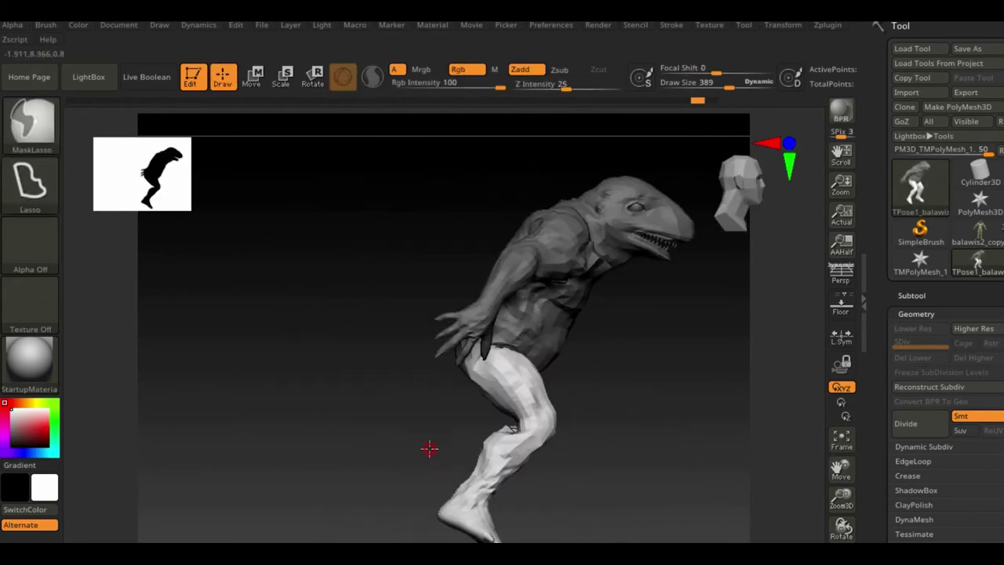
pyautogui.keyDown('ctrl'); pyautogui.moveTo(359, 539); pyautogui.dragTo(467, 505); pyautogui.keyUp('ctrl')
pyautogui.press('w')
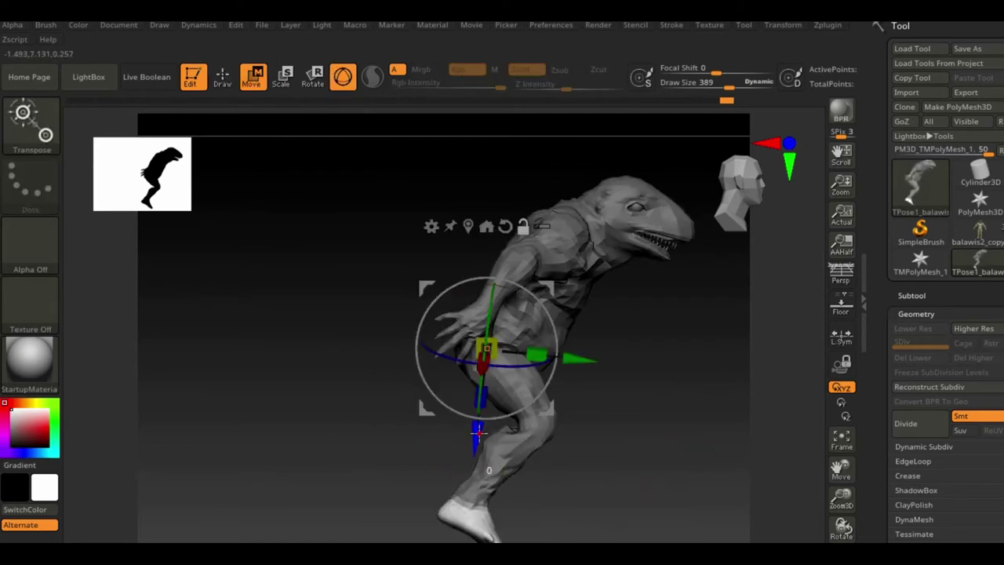
pyautogui.moveTo(651, 469)
pyautogui.mouseDown()
pyautogui.moveTo(620, 477)
pyautogui.moveTo(800, 471)
pyautogui.moveTo(712, 414)
pyautogui.mouseUp()
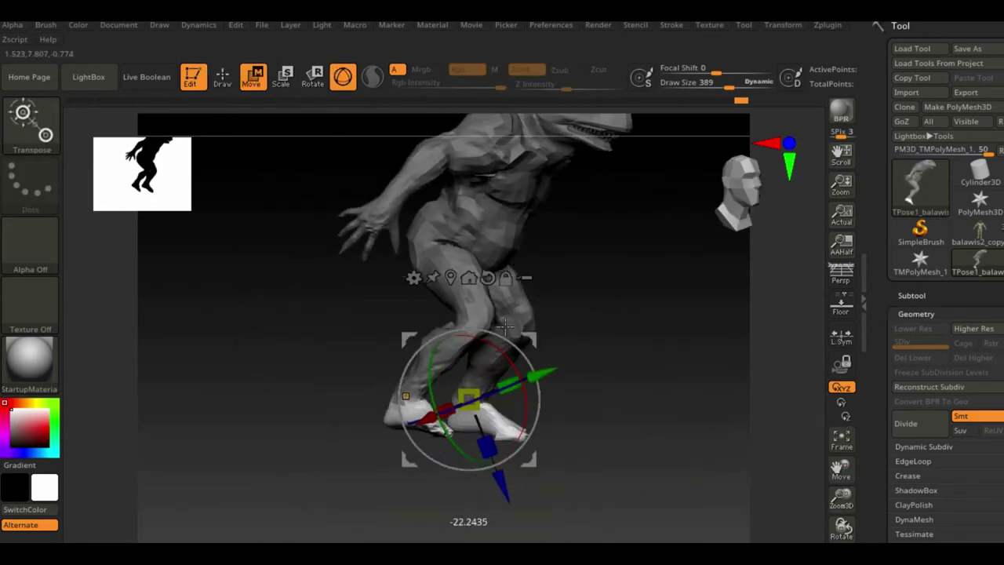
pyautogui.moveTo(596, 392)
pyautogui.mouseDown()
pyautogui.moveTo(630, 437)
pyautogui.moveTo(359, 193)
pyautogui.mouseUp()
# Mask everything but the hand and rotate the hand around the wrist into position
pyautogui.press('q')
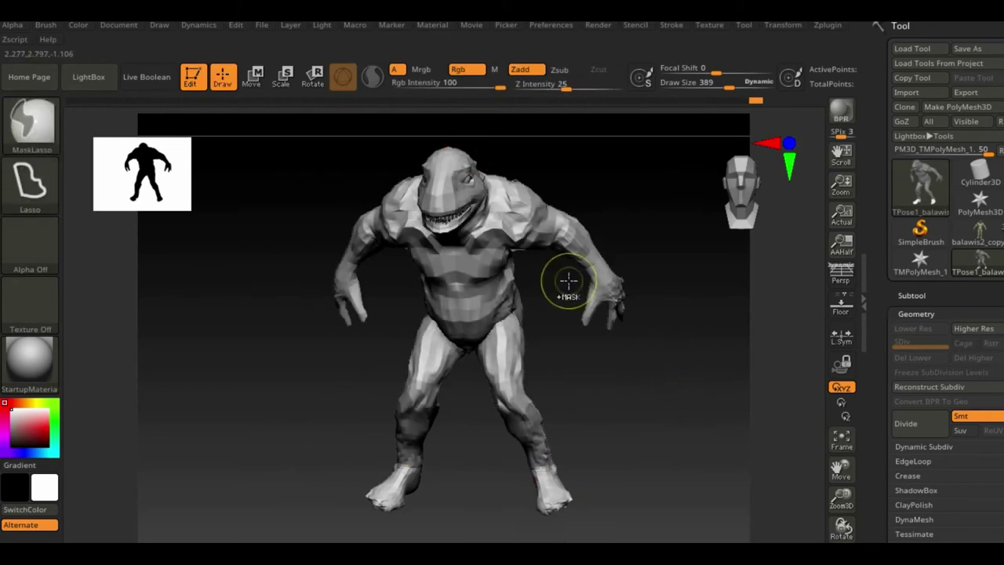
pyautogui.keyDown('ctrl'); pyautogui.moveTo(568, 280); pyautogui.dragTo(701, 334); pyautogui.keyUp('ctrl')
pyautogui.keyDown('ctrl'); pyautogui.click(701, 334); pyautogui.keyUp('ctrl')
pyautogui.press('w')
pyautogui.keyDown('alt'); pyautogui.moveTo(538, 459); pyautogui.dragTo(604, 280); pyautogui.keyUp('alt')
pyautogui.moveTo(706, 329)
pyautogui.mouseDown()
pyautogui.moveTo(486, 264)
pyautogui.moveTo(406, 396)
pyautogui.mouseUp()
pyautogui.moveTo(561, 213); pyautogui.dragTo(580, 259)
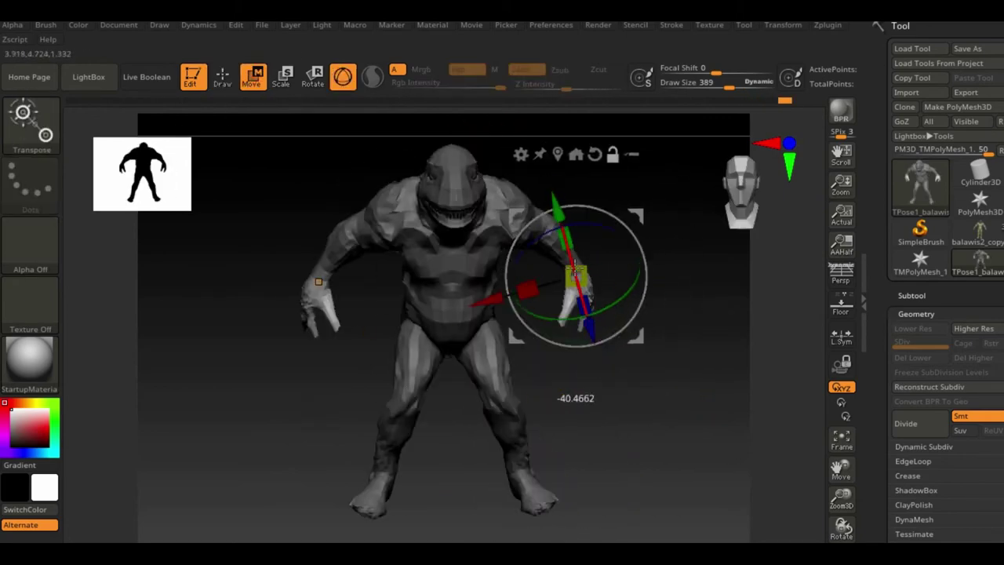
pyautogui.moveTo(690, 407); pyautogui.dragTo(789, 369)
pyautogui.moveTo(643, 235); pyautogui.dragTo(623, 235)
pyautogui.moveTo(706, 352)
pyautogui.mouseDown()
pyautogui.moveTo(588, 375)
pyautogui.moveTo(713, 421)
pyautogui.mouseUp()
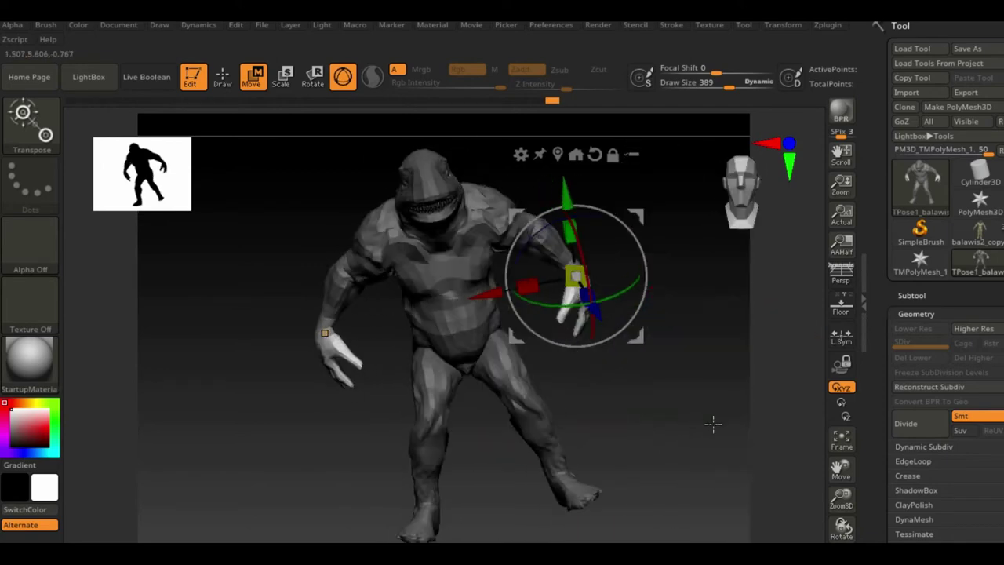
# Mask everything except the arm and reposition the arm with Transpose
pyautogui.click(222, 76)
pyautogui.moveTo(470, 235); pyautogui.dragTo(538, 280)
pyautogui.moveTo(549, 227)
pyautogui.keyDown('ctrl'); pyautogui.mouseDown()
pyautogui.moveTo(562, 392)
pyautogui.moveTo(690, 369)
pyautogui.moveTo(627, 360)
pyautogui.moveTo(746, 358)
pyautogui.moveTo(731, 365)
pyautogui.mouseUp(); pyautogui.keyUp('ctrl')
pyautogui.press('w')
pyautogui.moveTo(612, 377)
pyautogui.mouseDown()
pyautogui.moveTo(679, 385)
pyautogui.moveTo(293, 423)
pyautogui.moveTo(236, 439)
pyautogui.mouseUp()
# Clear the mask and tilt the head forward over the hunched shoulders
pyautogui.press('q')
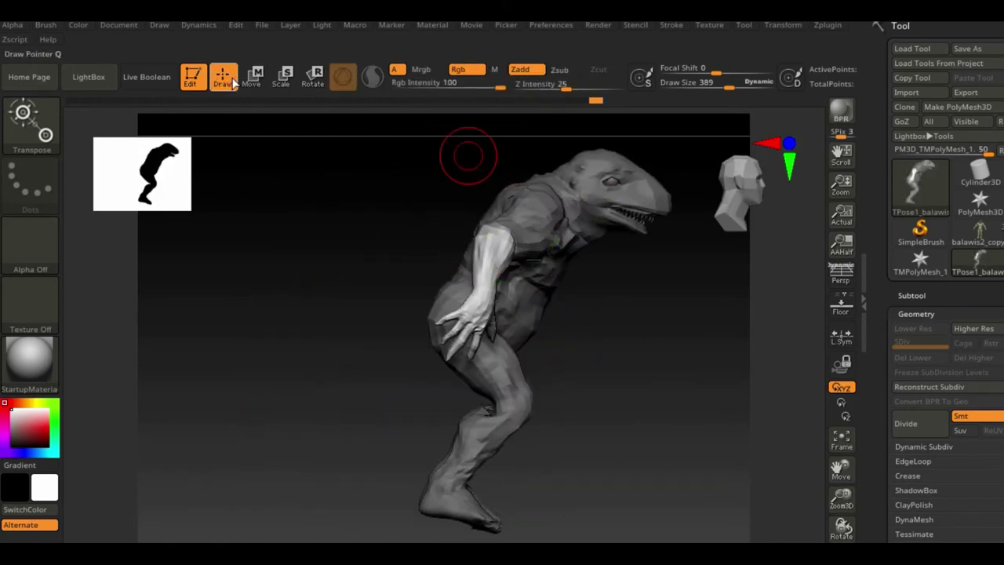
pyautogui.keyDown('ctrl'); pyautogui.click(530, 146); pyautogui.keyUp('ctrl')
pyautogui.moveTo(620, 314)
pyautogui.mouseDown()
pyautogui.moveTo(643, 378)
pyautogui.moveTo(667, 372)
pyautogui.mouseUp()
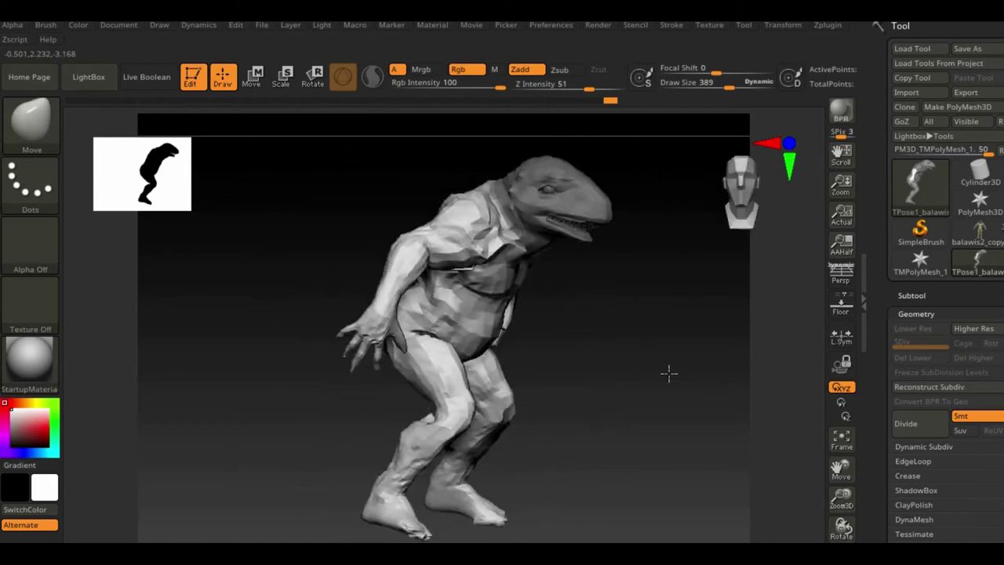
pyautogui.press('w')
pyautogui.moveTo(612, 306); pyautogui.dragTo(401, 147)
pyautogui.moveTo(338, 124)
pyautogui.mouseDown()
pyautogui.moveTo(803, 242)
pyautogui.moveTo(592, 223)
pyautogui.mouseUp()
pyautogui.moveTo(842, 468); pyautogui.dragTo(863, 514)
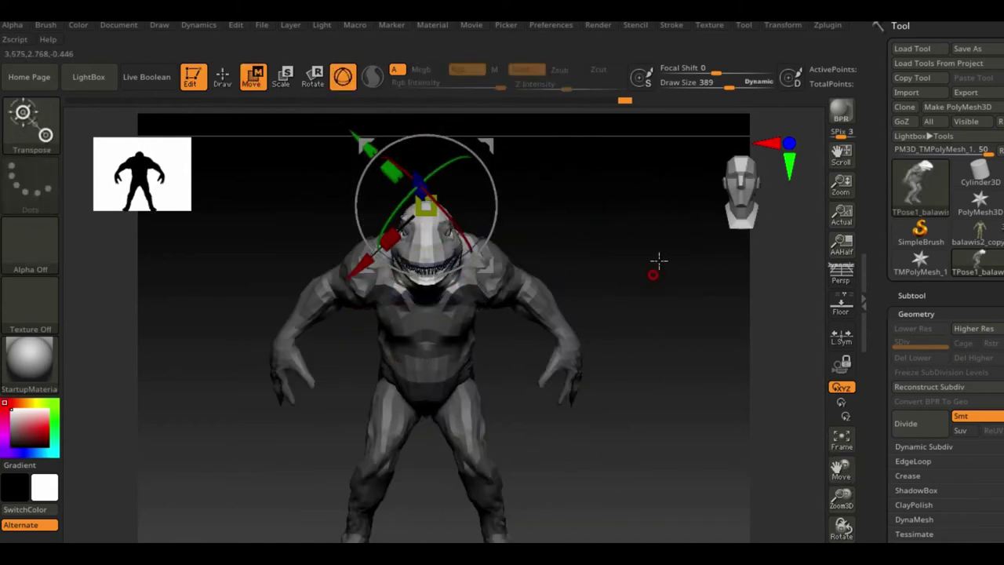
pyautogui.moveTo(706, 352)
pyautogui.mouseDown()
pyautogui.moveTo(761, 397)
pyautogui.moveTo(649, 370)
pyautogui.moveTo(454, 228)
pyautogui.mouseUp()
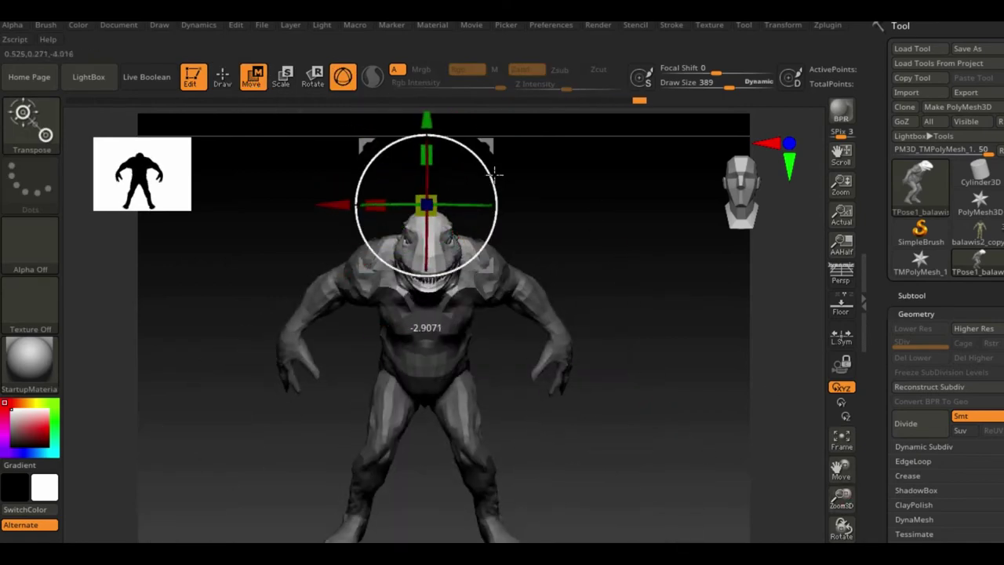
pyautogui.moveTo(495, 174)
pyautogui.mouseDown()
pyautogui.moveTo(721, 470)
pyautogui.moveTo(683, 464)
pyautogui.mouseUp()
# With Polyframe on, mask all but the lower jaw and rotate it down from the hinge
pyautogui.click(221, 79)
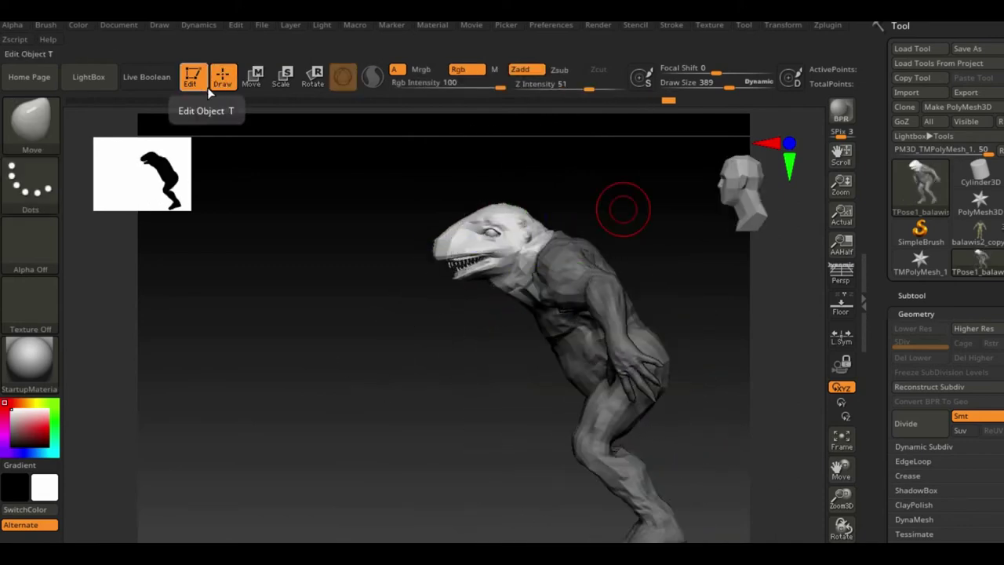
pyautogui.moveTo(338, 343); pyautogui.dragTo(739, 415)
pyautogui.hotkey('shift', 'f')
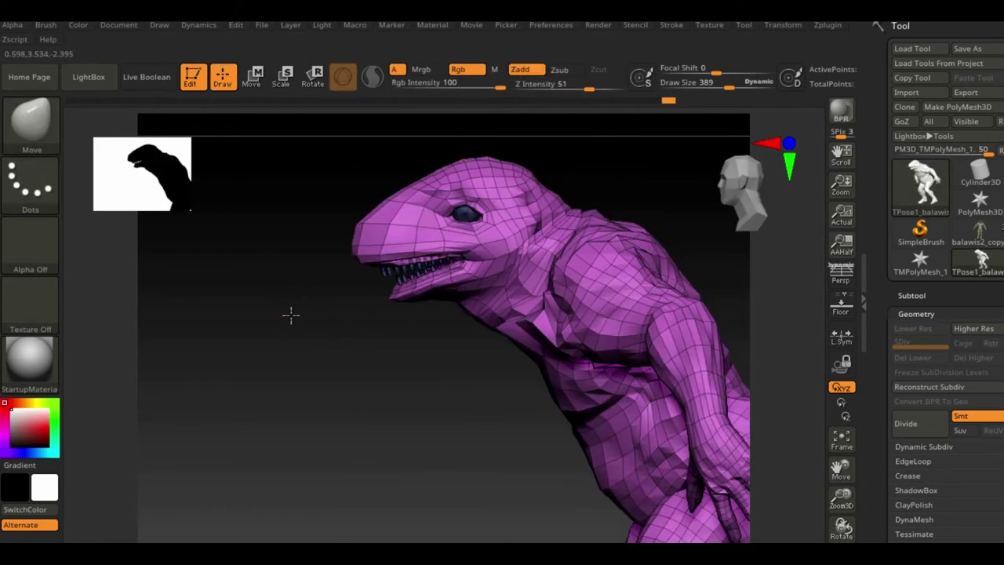
pyautogui.moveTo(290, 315)
pyautogui.keyDown('alt'); pyautogui.mouseDown()
pyautogui.moveTo(302, 448)
pyautogui.moveTo(309, 421)
pyautogui.mouseUp(); pyautogui.keyUp('alt')
pyautogui.keyDown('shift'); pyautogui.moveTo(348, 318); pyautogui.dragTo(431, 456); pyautogui.keyUp('shift')
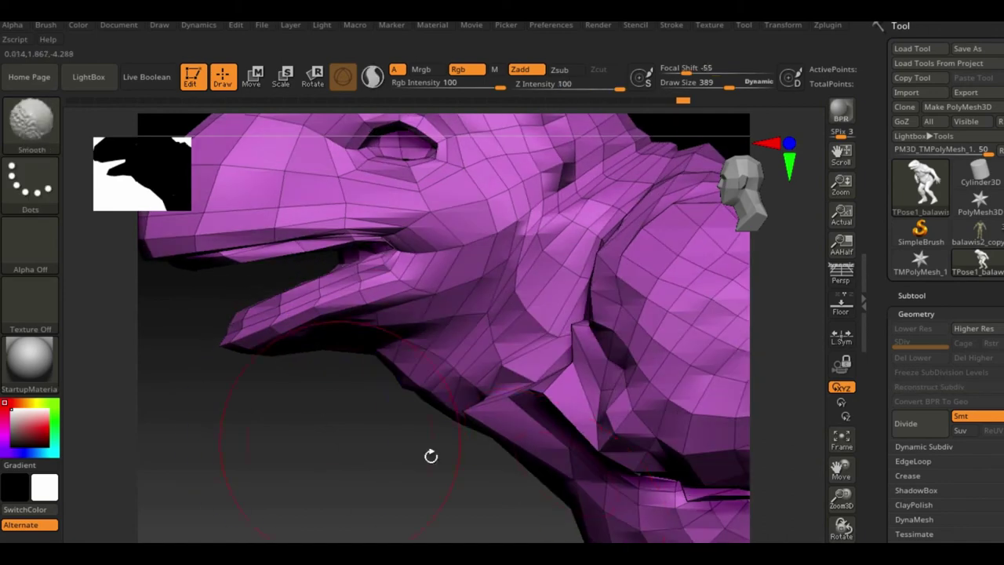
pyautogui.moveTo(442, 233)
pyautogui.keyDown('ctrl'); pyautogui.mouseDown()
pyautogui.moveTo(212, 481)
pyautogui.moveTo(408, 437)
pyautogui.mouseUp(); pyautogui.keyUp('ctrl')
pyautogui.press('w')
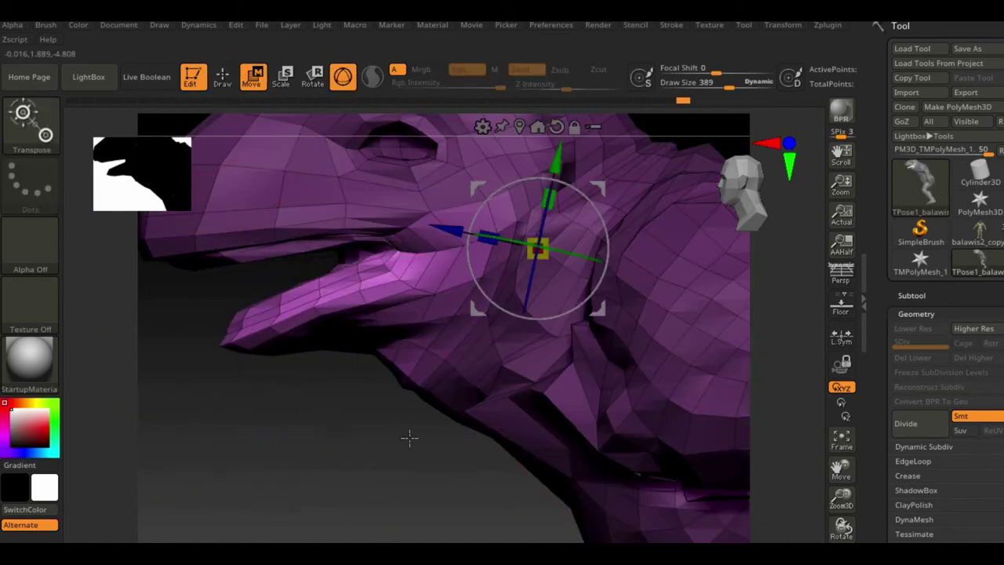
pyautogui.moveTo(379, 185); pyautogui.dragTo(377, 212)
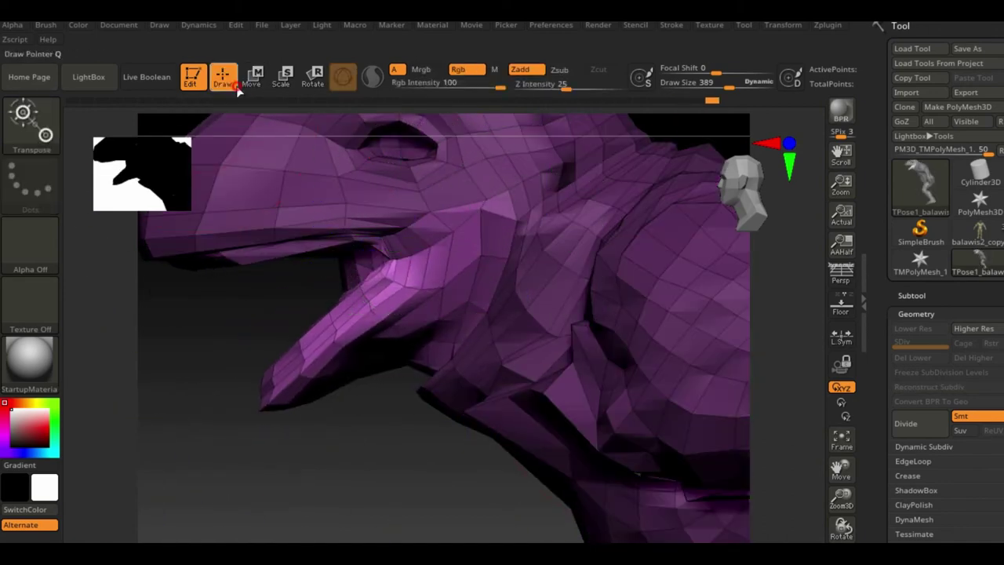
pyautogui.click(261, 88)
pyautogui.moveTo(372, 455); pyautogui.dragTo(482, 321)
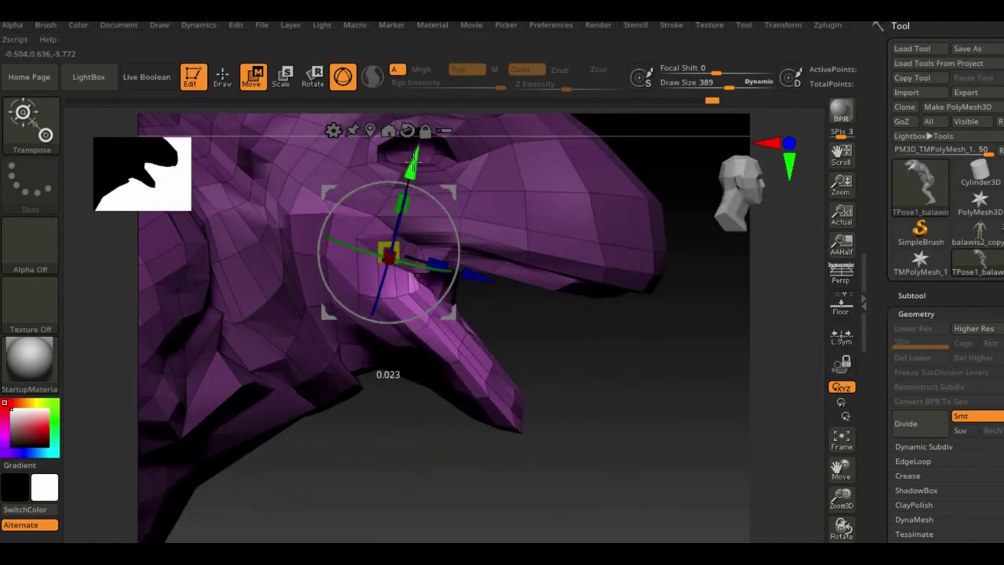
pyautogui.moveTo(385, 371)
pyautogui.mouseDown()
pyautogui.moveTo(470, 396)
pyautogui.moveTo(515, 256)
pyautogui.moveTo(708, 432)
pyautogui.moveTo(676, 312)
pyautogui.moveTo(683, 377)
pyautogui.moveTo(675, 330)
pyautogui.moveTo(658, 353)
pyautogui.moveTo(646, 314)
pyautogui.mouseUp()
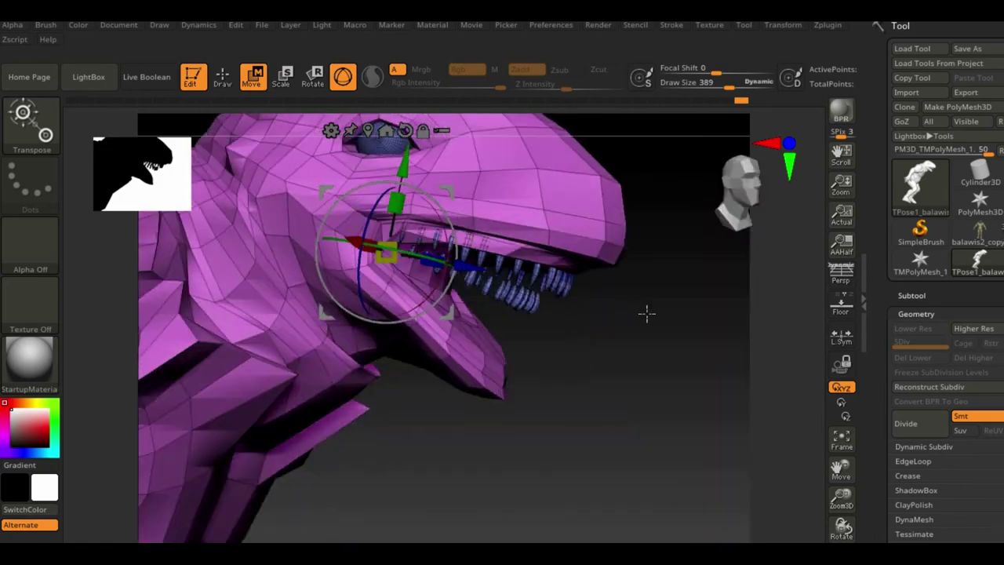
# Isolate the teeth by hiding the body, eye spheres and inner teeth, then show everything again
pyautogui.press('q')
pyautogui.keyDown('ctrl'); pyautogui.keyDown('shift'); pyautogui.click(509, 275); pyautogui.keyUp('shift'); pyautogui.keyUp('ctrl')
pyautogui.press('f')
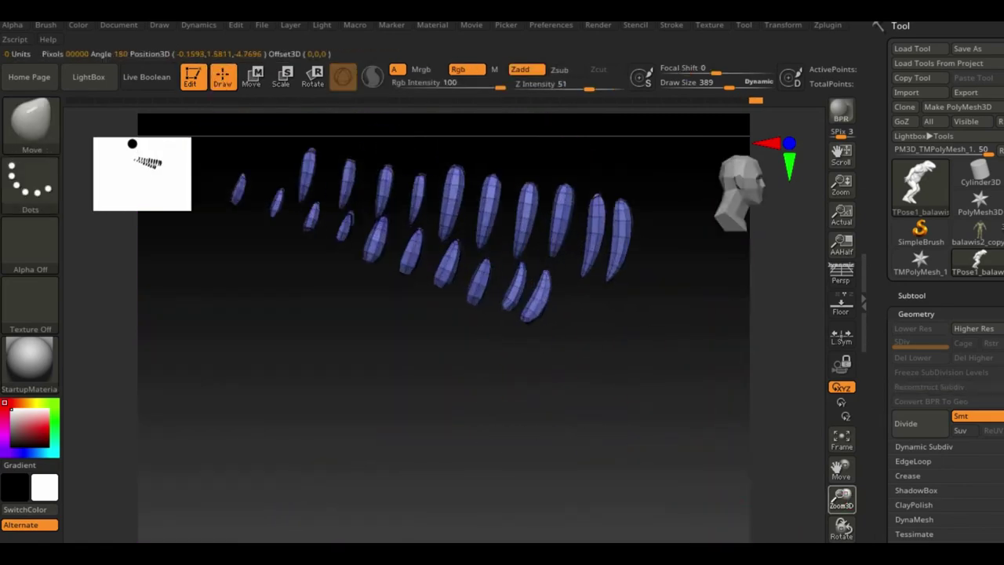
pyautogui.moveTo(841, 499); pyautogui.dragTo(299, 199)
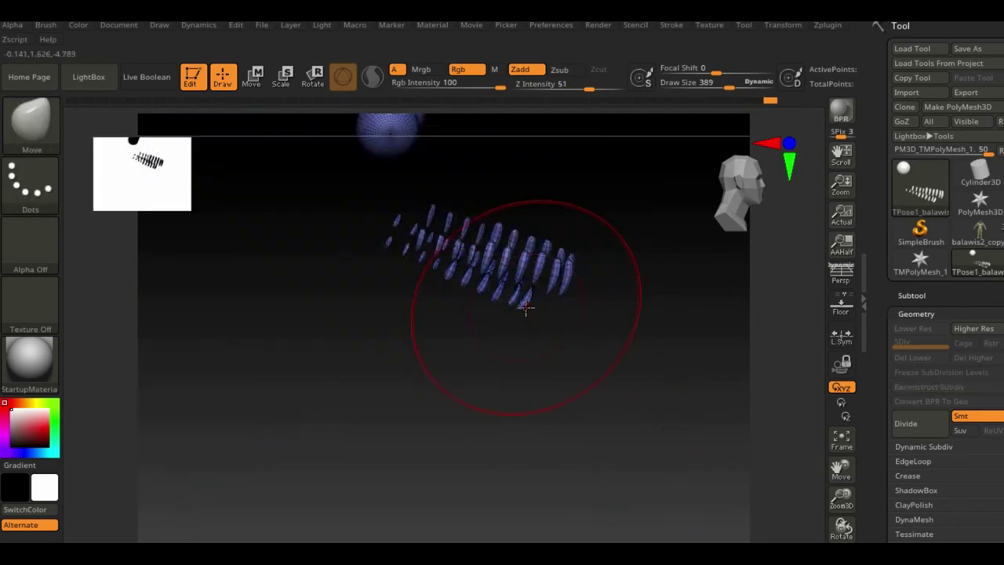
pyautogui.keyDown('ctrl'); pyautogui.keyDown('alt'); pyautogui.keyDown('shift'); pyautogui.moveTo(256, 218); pyautogui.dragTo(327, 268); pyautogui.keyUp('shift'); pyautogui.keyUp('alt'); pyautogui.keyUp('ctrl')
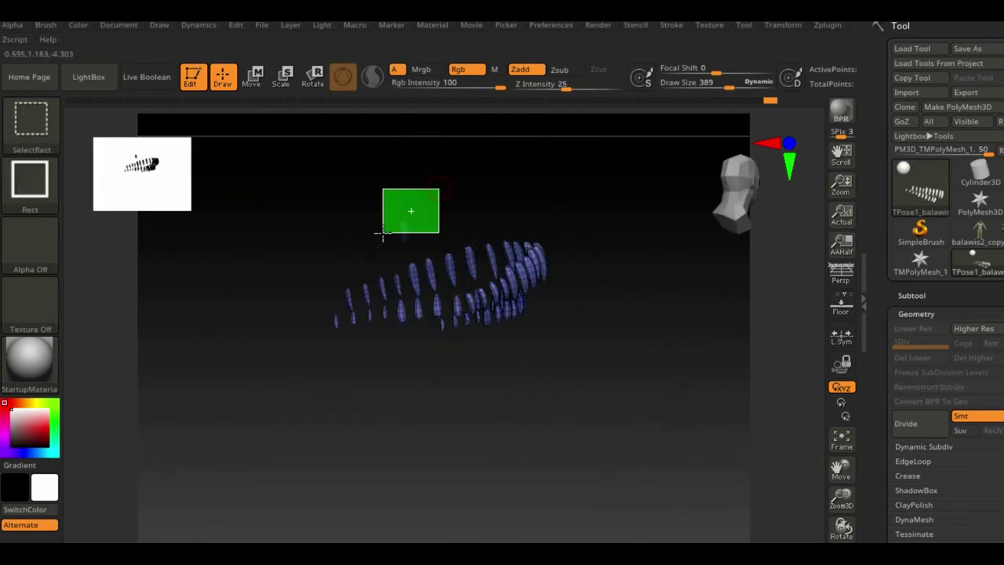
pyautogui.moveTo(650, 390); pyautogui.dragTo(363, 163)
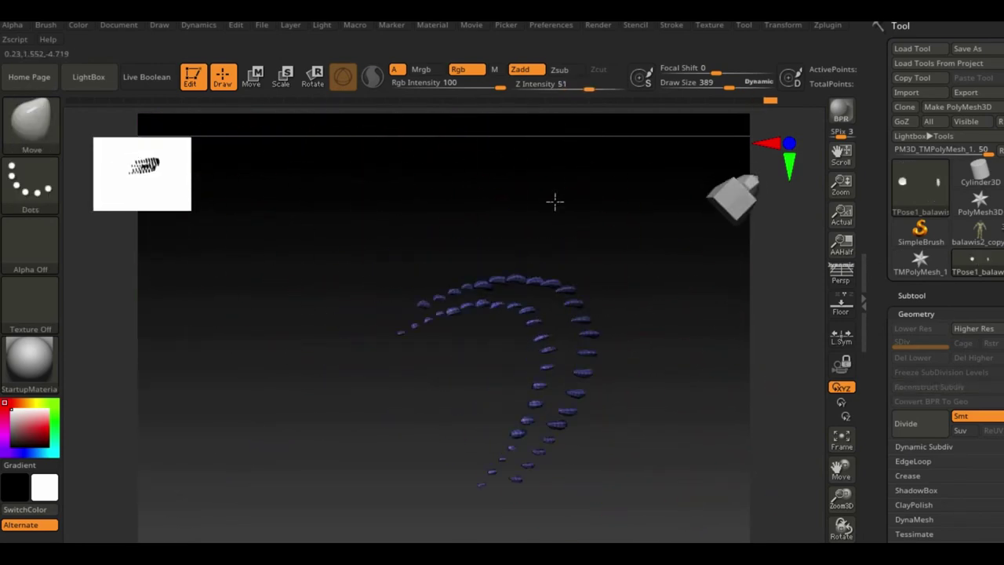
pyautogui.click(31, 121)
pyautogui.click(403, 208)
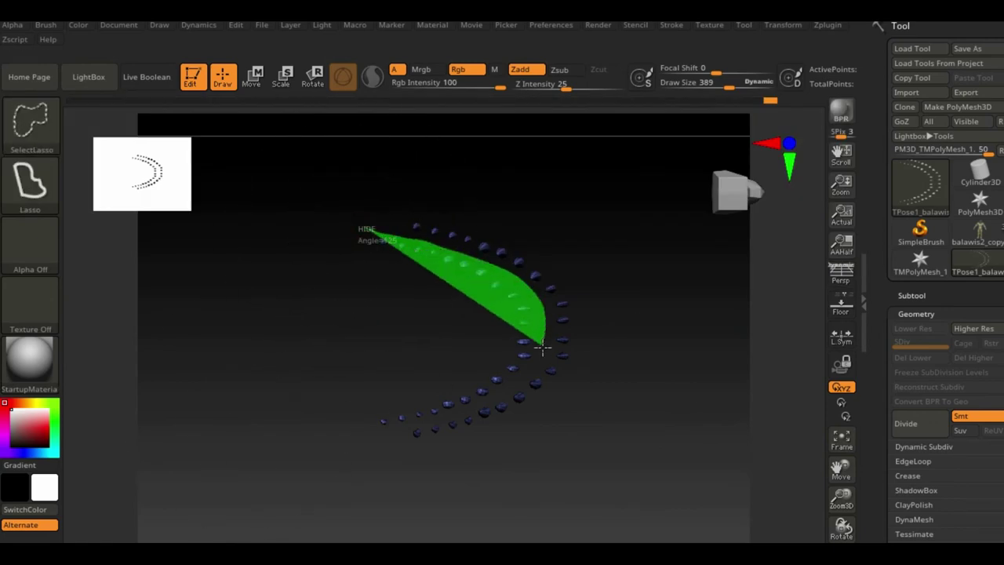
pyautogui.keyDown('ctrl'); pyautogui.keyDown('alt'); pyautogui.keyDown('shift'); pyautogui.moveTo(436, 420); pyautogui.dragTo(432, 422); pyautogui.keyUp('shift'); pyautogui.keyUp('alt'); pyautogui.keyUp('ctrl')
pyautogui.keyDown('ctrl'); pyautogui.keyDown('shift'); pyautogui.click(628, 390); pyautogui.keyUp('shift'); pyautogui.keyUp('ctrl')
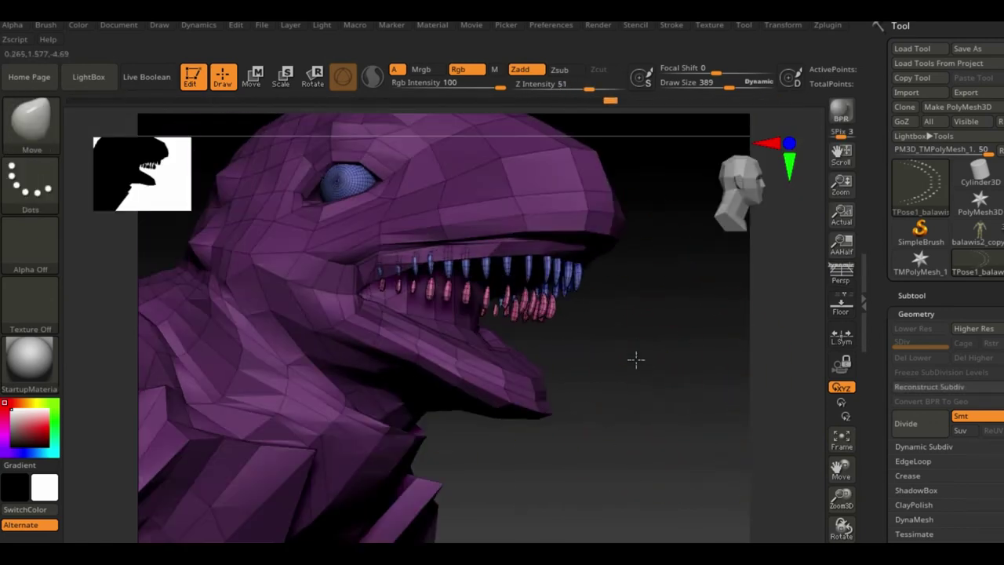
# Move the lower teeth down into the opened jaw and turn off Polyframe
pyautogui.press('w')
pyautogui.moveTo(431, 383); pyautogui.dragTo(431, 403)
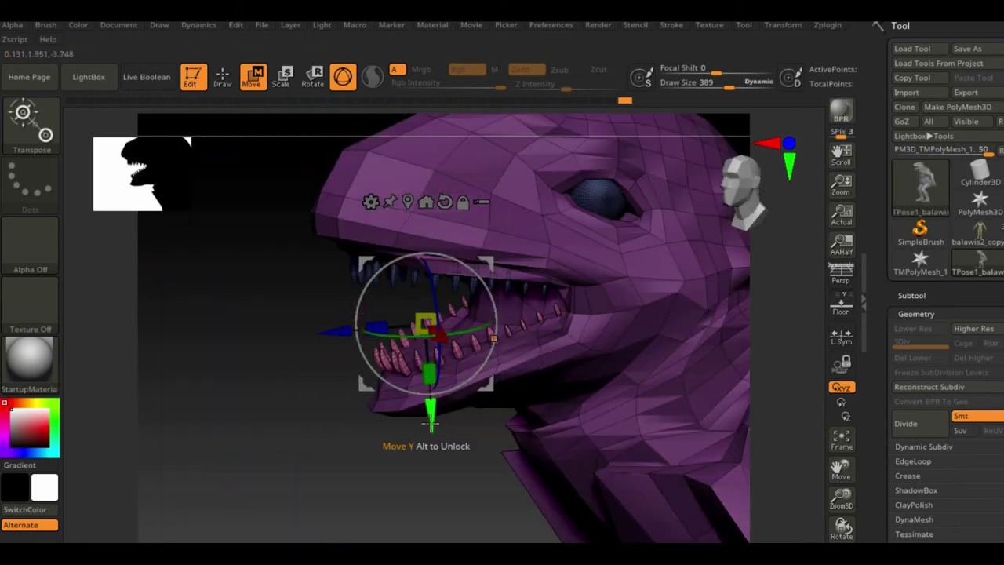
pyautogui.click(222, 76)
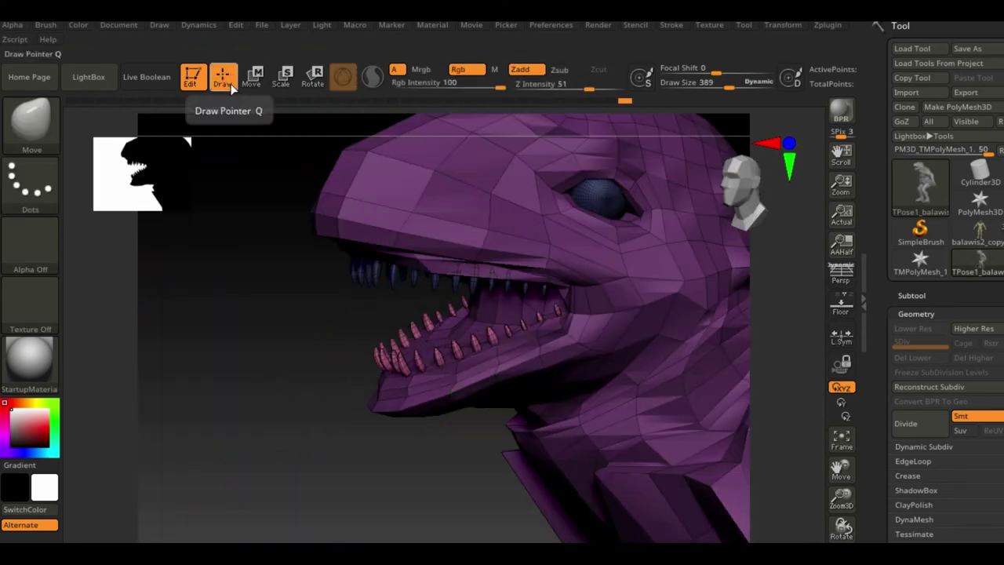
pyautogui.hotkey('shift', 'f')
pyautogui.moveTo(709, 383)
pyautogui.mouseDown()
pyautogui.moveTo(672, 350)
pyautogui.moveTo(701, 347)
pyautogui.moveTo(643, 321)
pyautogui.mouseUp()
# Transfer the pose back to the subtools with Transpose Master TPose|SubT
pyautogui.click(828, 24)
pyautogui.click(934, 355)
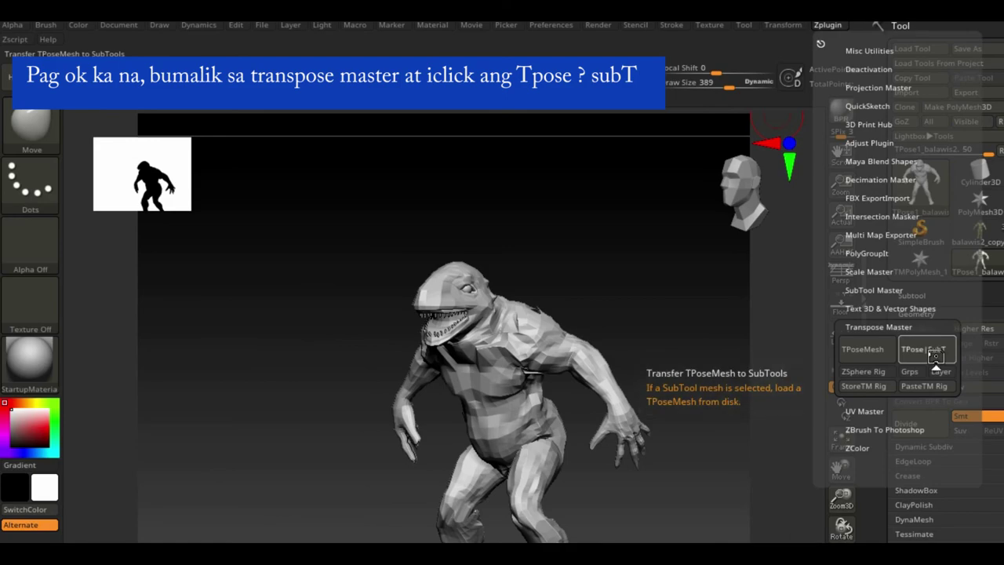
pyautogui.moveTo(685, 243)
pyautogui.mouseDown()
pyautogui.moveTo(679, 290)
pyautogui.moveTo(709, 363)
pyautogui.moveTo(650, 249)
pyautogui.mouseUp()
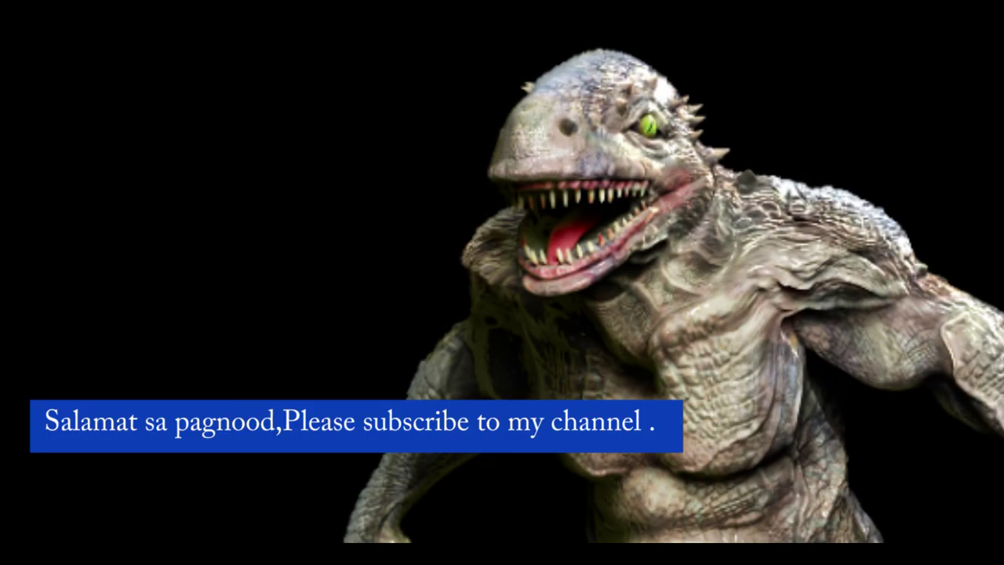